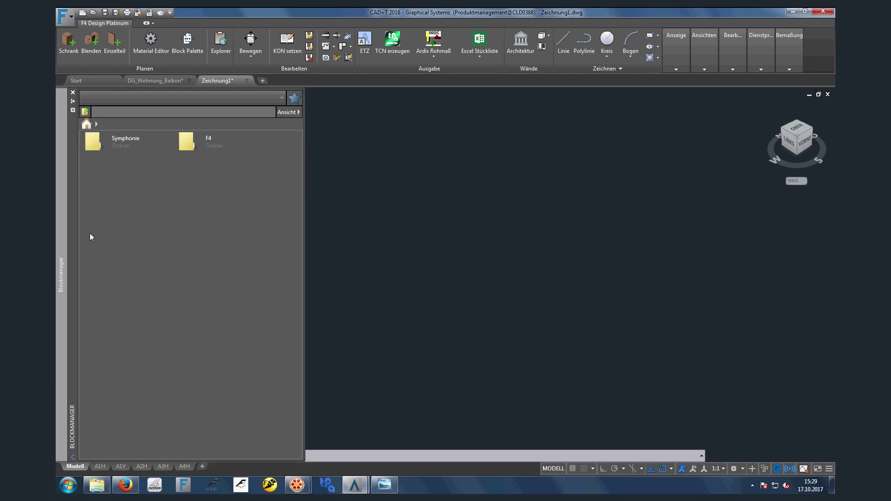
Step: Select the HS_600_L_3LADEN tall cabinet from Symphonie > Bibliothek > Hochschränke in the Blockmanager
double_click(124, 147)
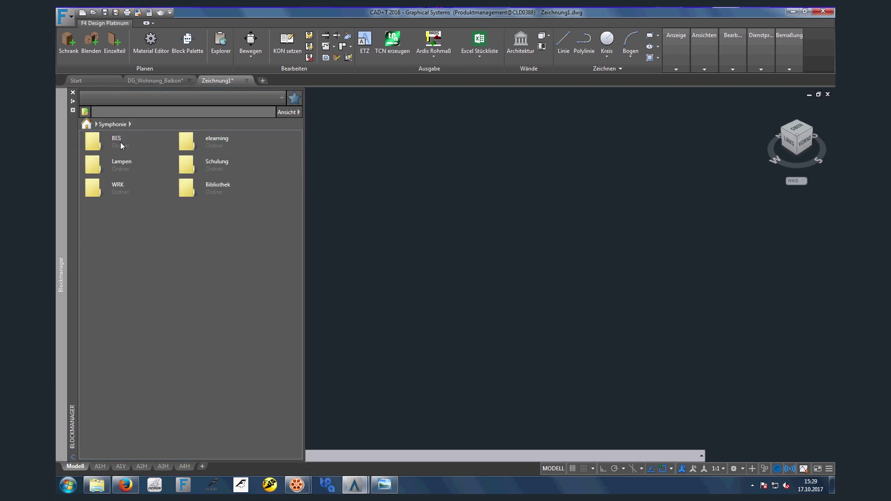
double_click(197, 189)
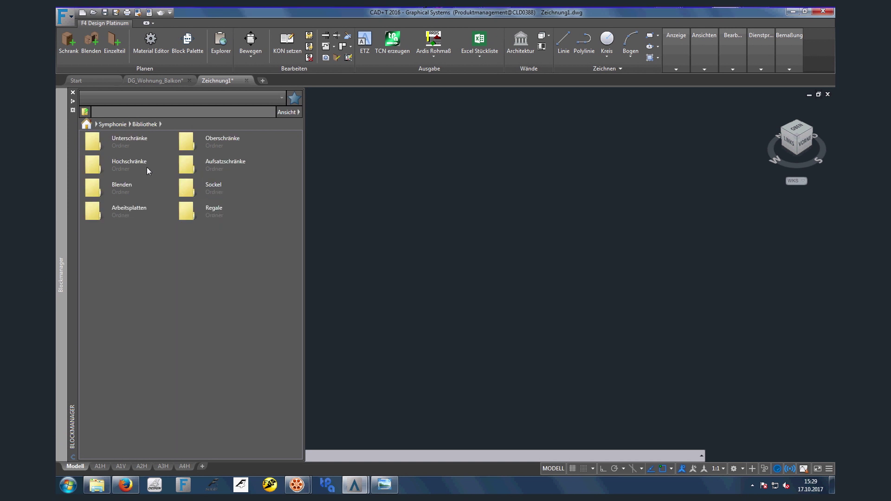
double_click(136, 162)
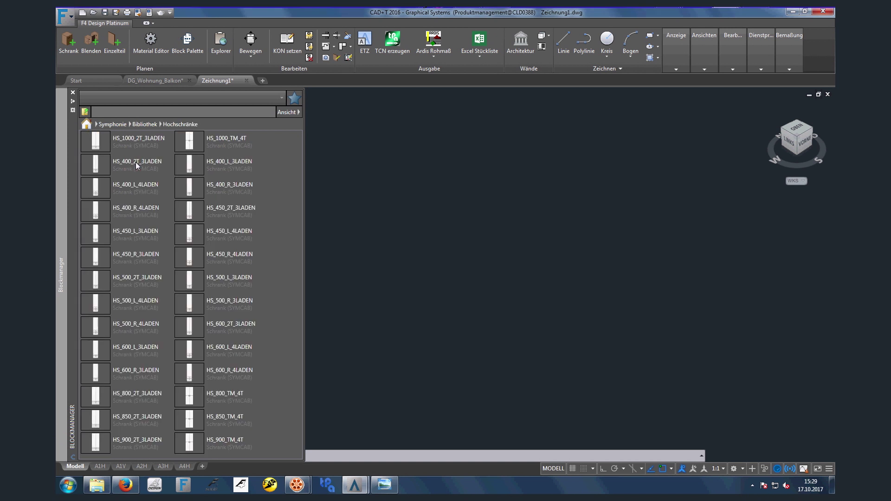
left_click(130, 348)
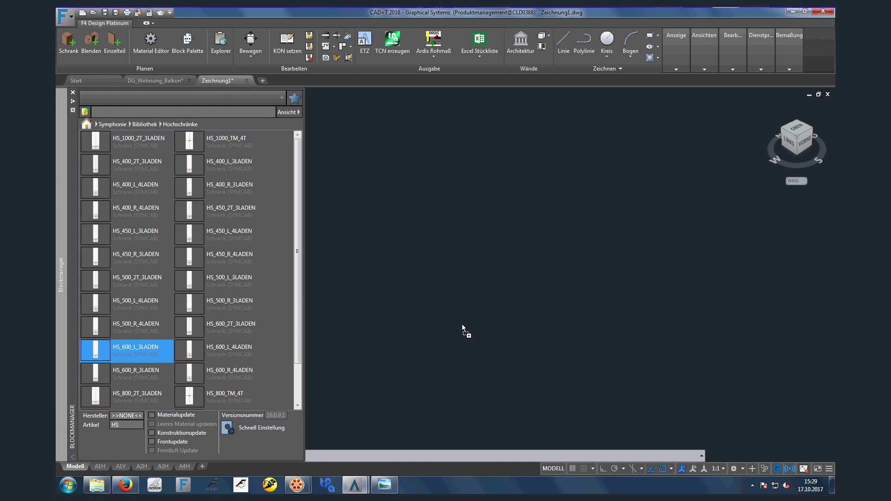
Step: Drag the cabinet into the drawing and place it freely at a chosen point
left_click_drag(499, 252, 498, 253)
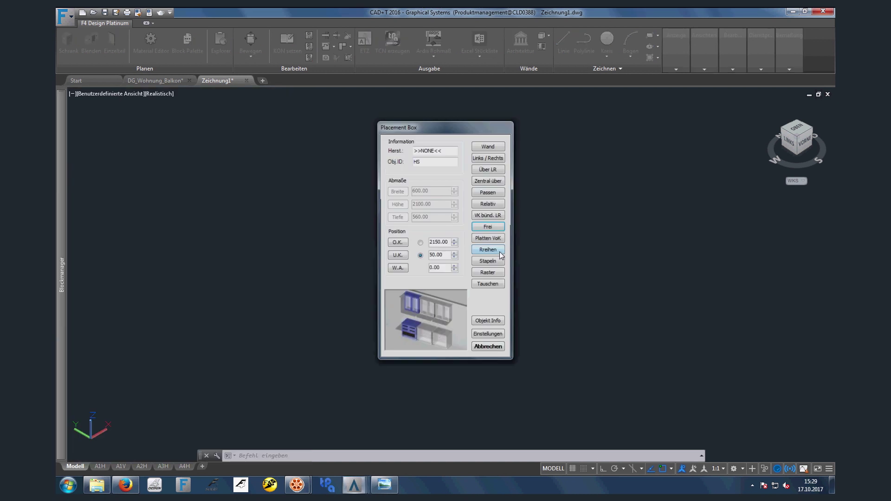
left_click(498, 228)
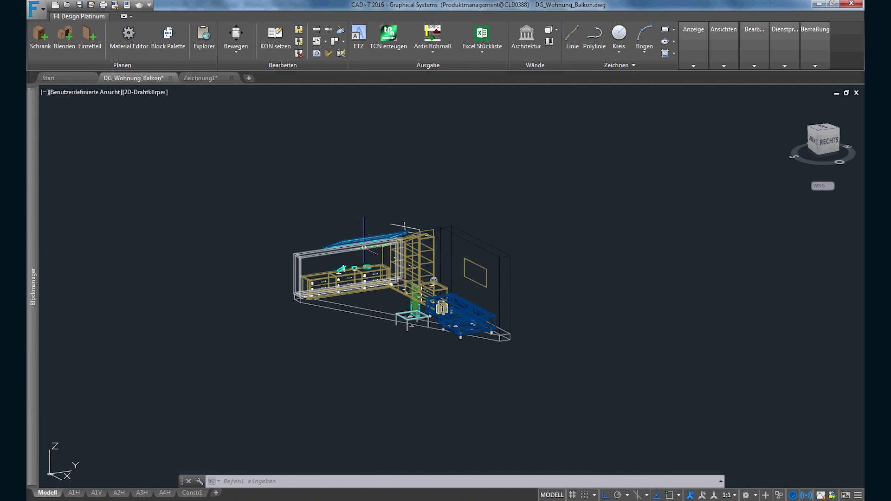
scroll(359, 254, "up", 1)
scroll(359, 254, "up", 2)
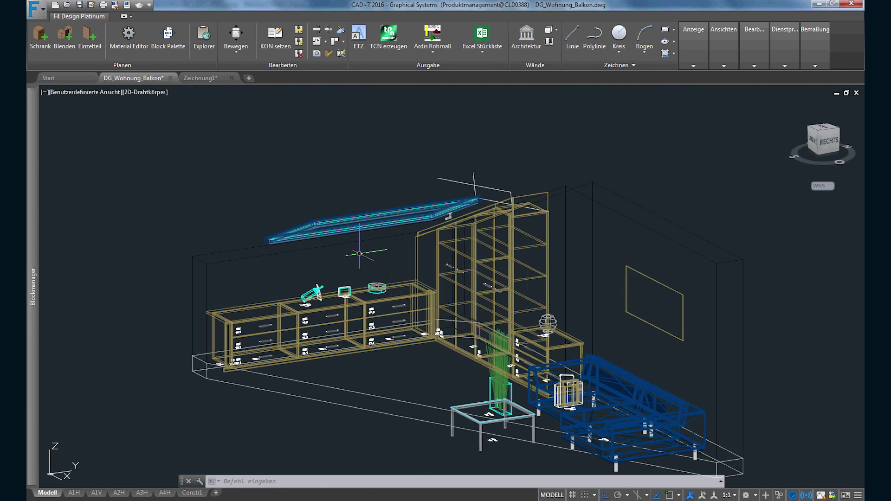
scroll(359, 253, "up", 2)
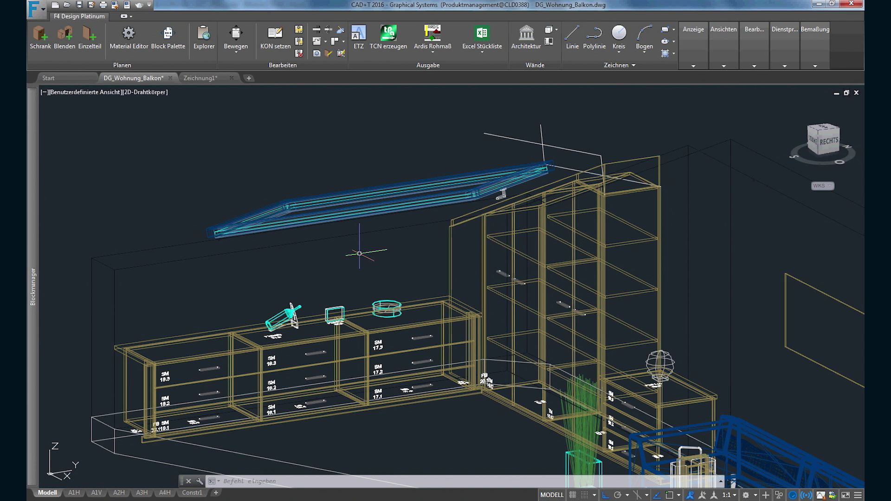
type("r")
Step: Run the IR command to render the DG_Wohnung_Balkon attic room realistically
key("Return")
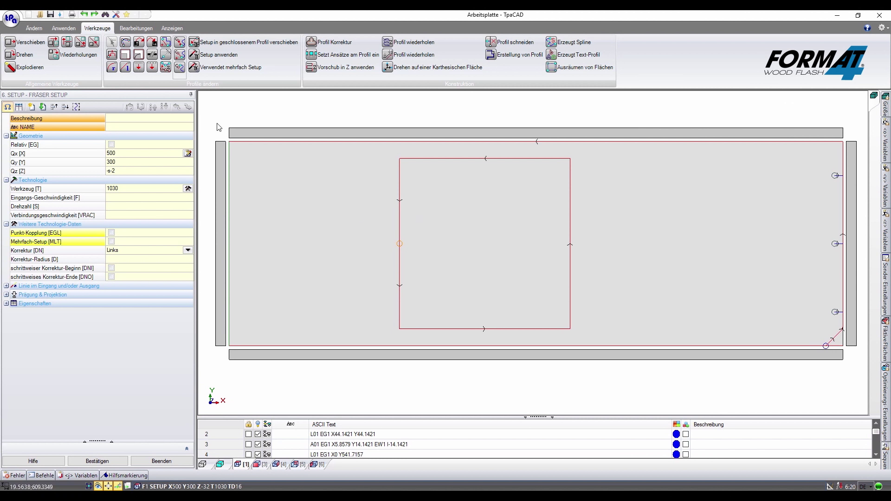
Step: Add a tangential lead-in of 30/40 and lead-out of 30/-40 to the cutout profile
left_click(140, 43)
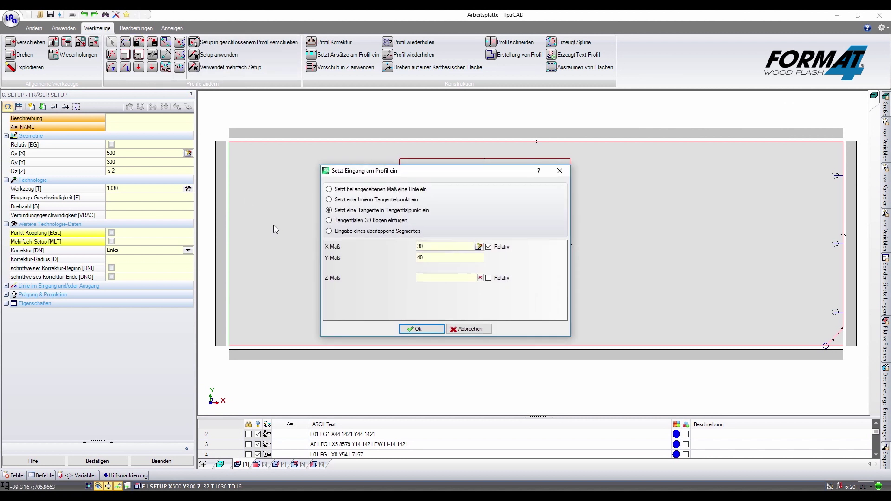
left_click(413, 330)
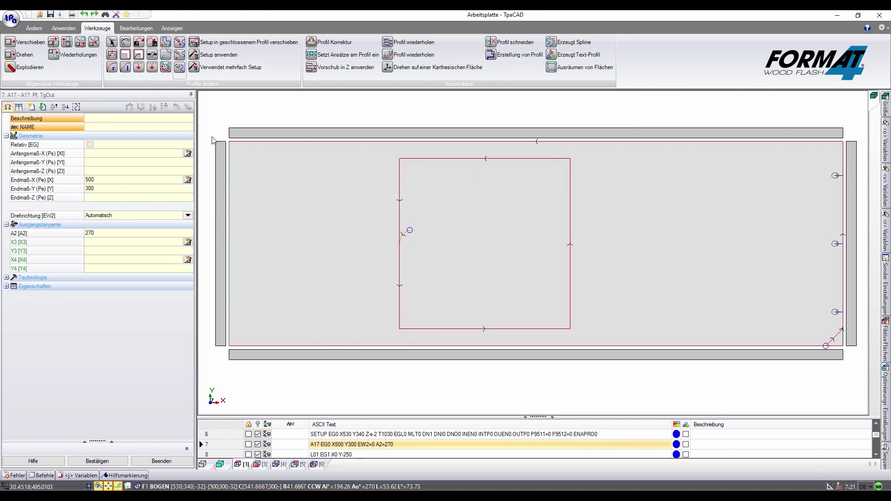
left_click(153, 43)
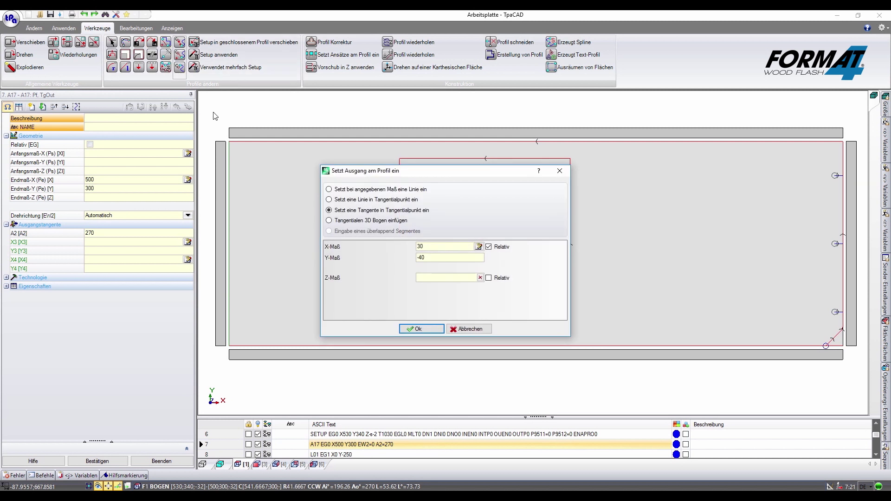
left_click(411, 330)
Step: View the worktop in 3D with tool paths shown at full cutting width
right_click(350, 242)
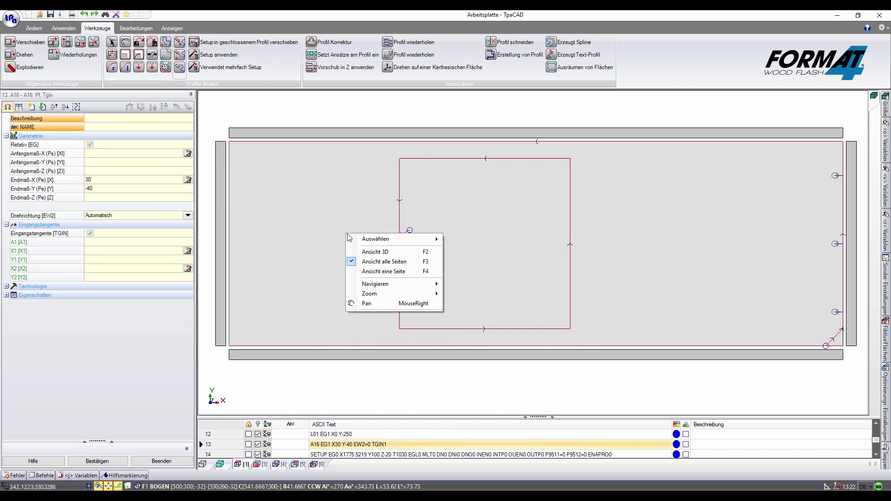
left_click(373, 255)
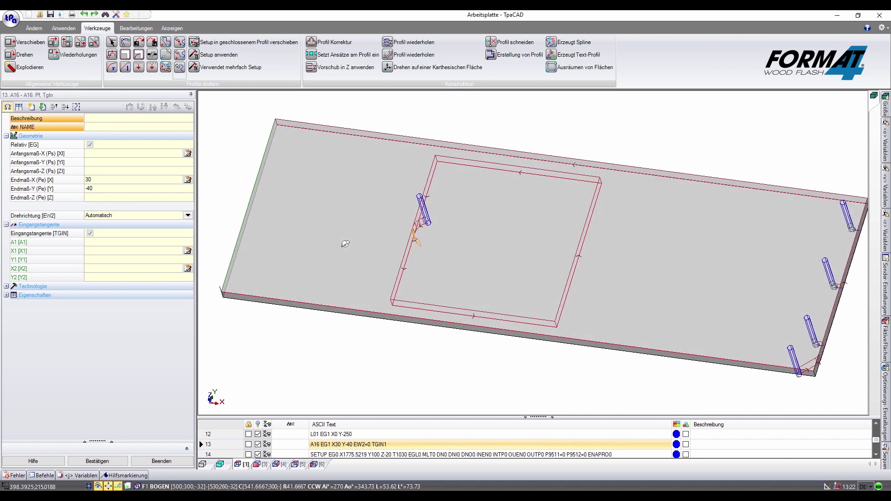
mouse_move(370, 262)
left_mouse_down()
mouse_move(323, 228)
mouse_move(345, 245)
left_mouse_up()
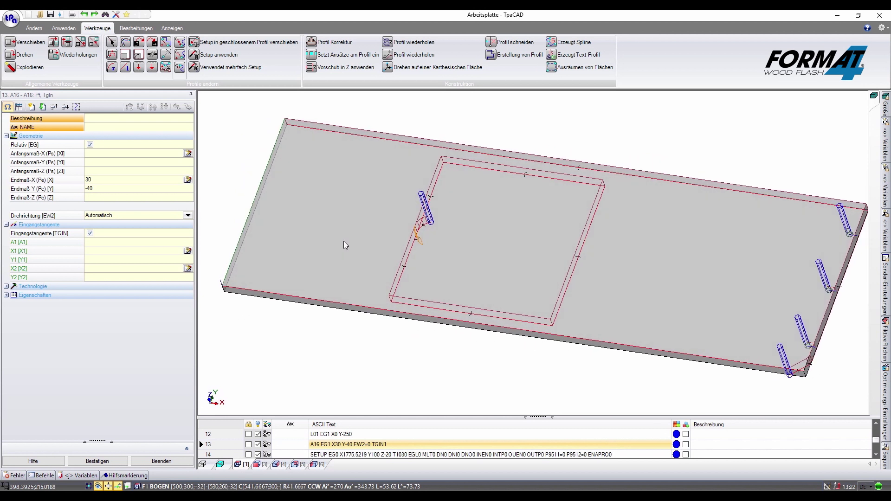
left_click(171, 28)
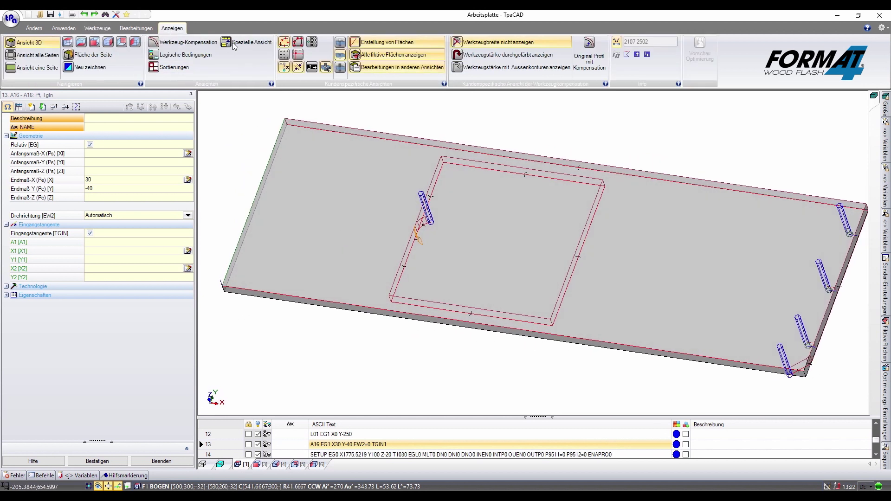
left_click(465, 57)
left_click_drag(363, 219, 334, 190)
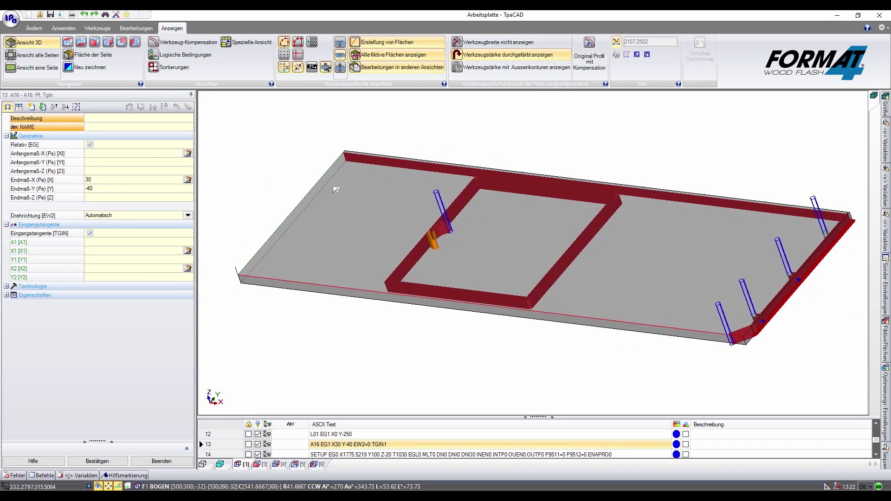